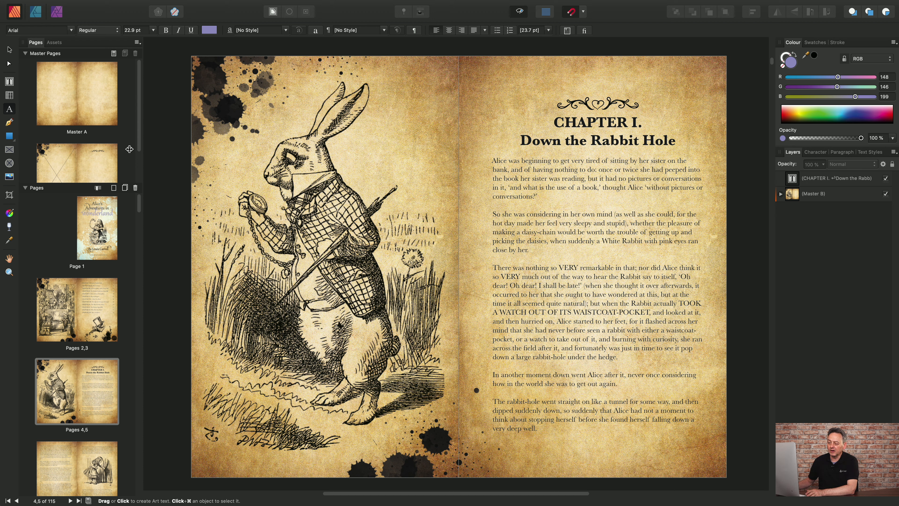
# Review the document's existing sections and start a new section on page 5, the opening page of Chapter I.
pyautogui.click(98, 189)
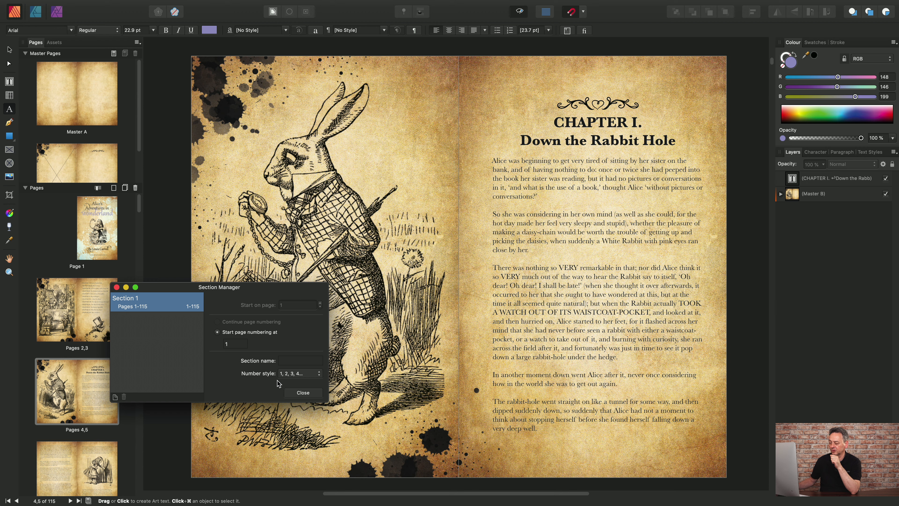
pyautogui.click(303, 393)
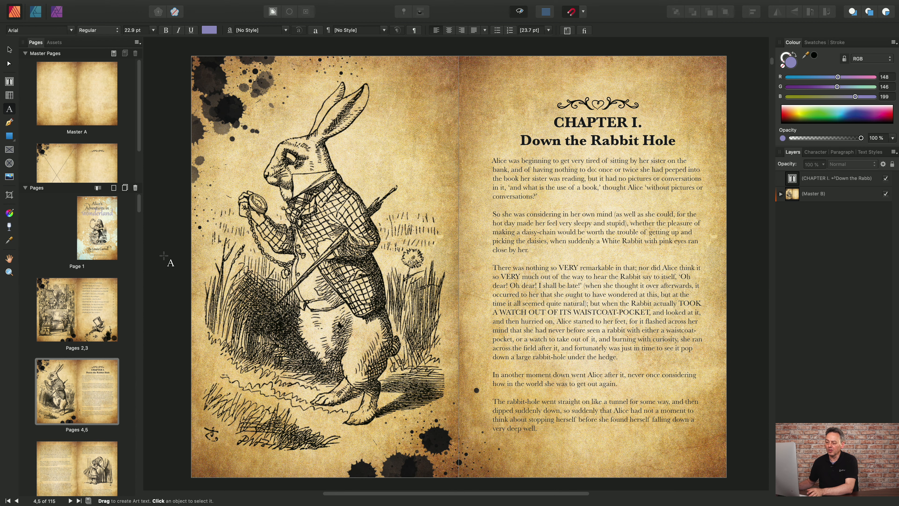
pyautogui.click(98, 400)
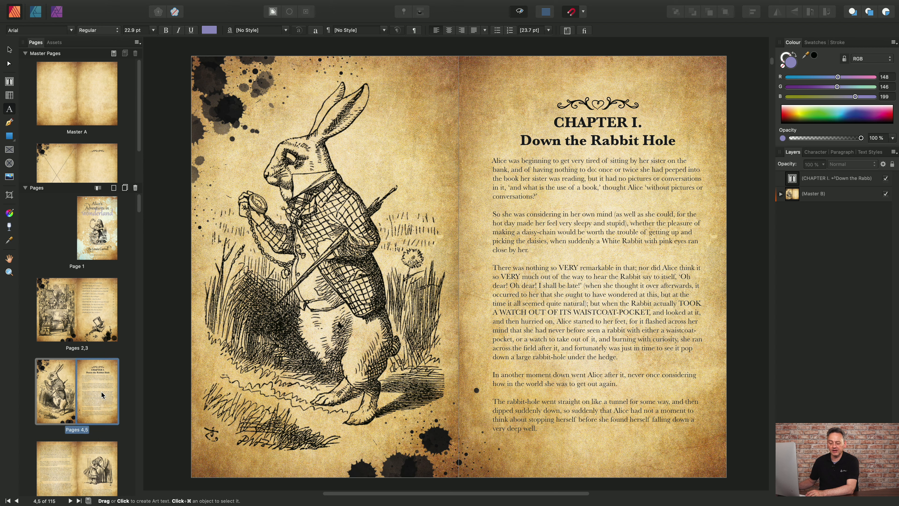
pyautogui.rightClick(101, 391)
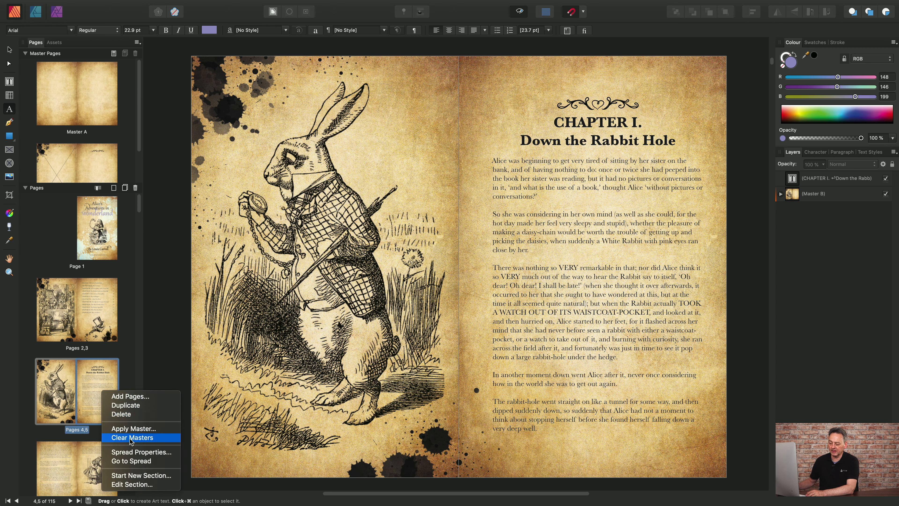
pyautogui.click(148, 479)
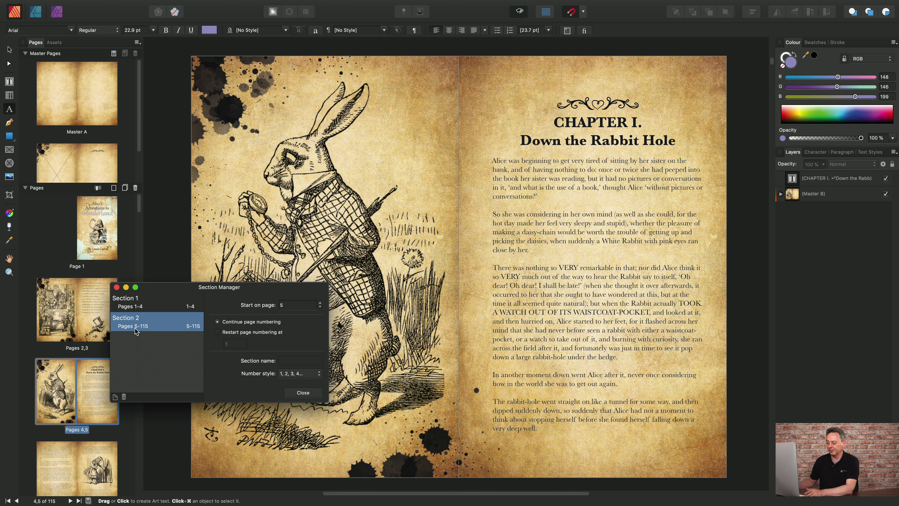
# Name the section starting on page 5 "Down the Rabbit Hole", copying the title from the chapter heading.
pyautogui.click(566, 147)
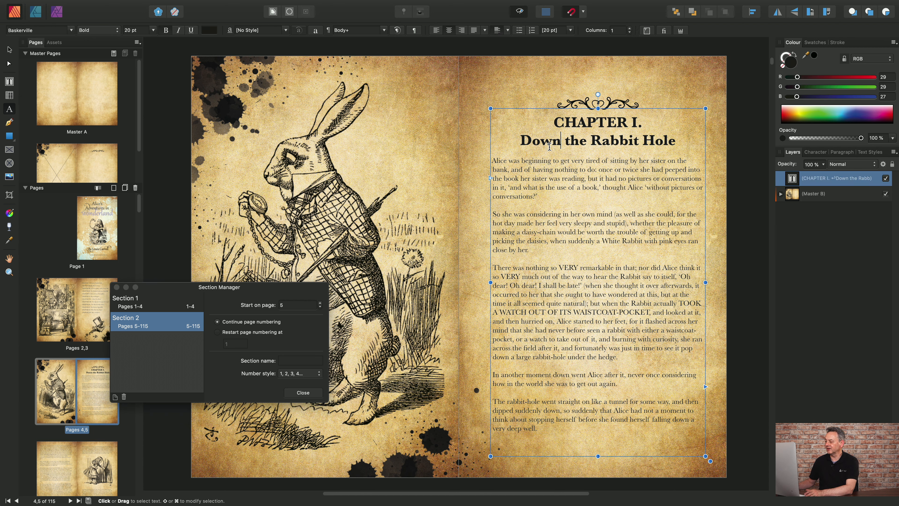
pyautogui.moveTo(521, 141); pyautogui.dragTo(676, 143)
pyautogui.press('super+c')
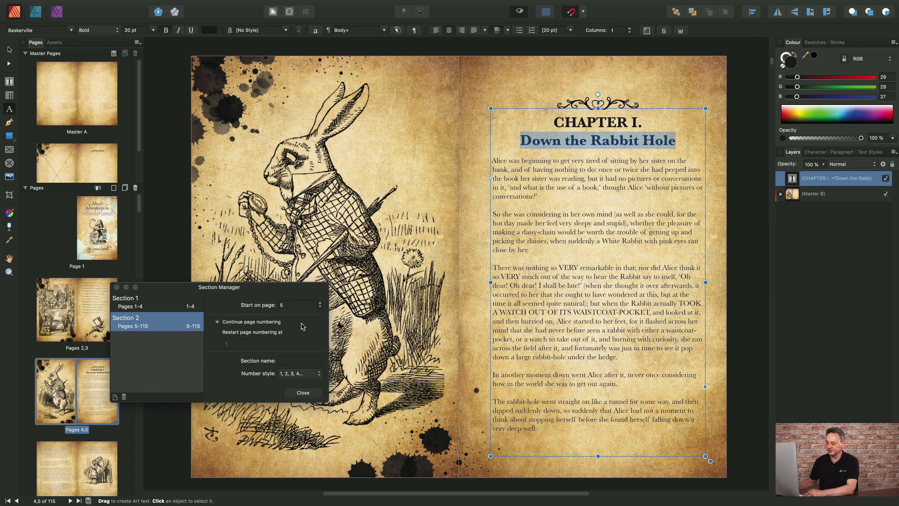
pyautogui.click(288, 362)
pyautogui.press('super+v')
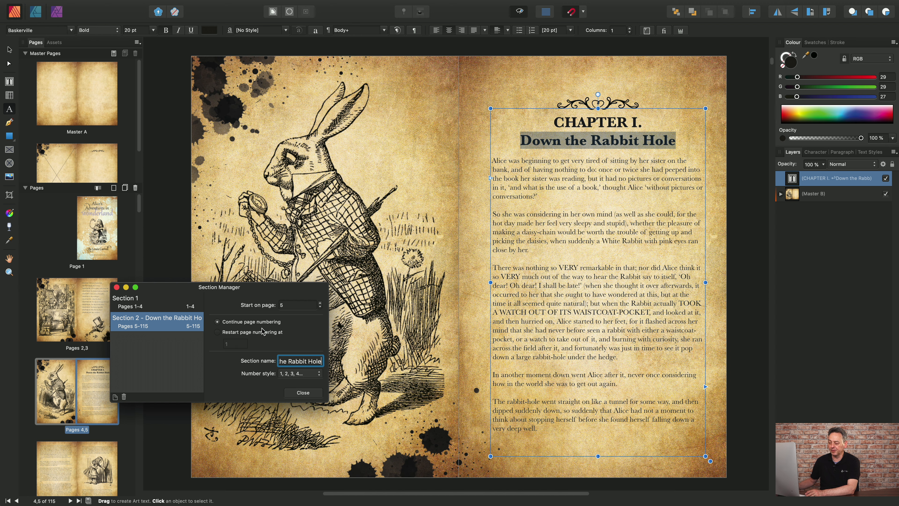
pyautogui.click(303, 392)
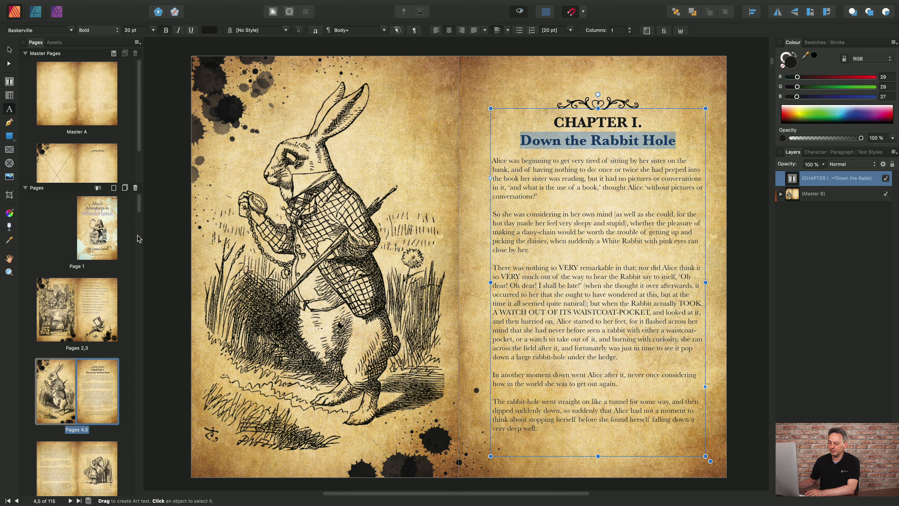
# Open the spread for pages 12,13 and start a new section on page 13, where Chapter II begins.
pyautogui.moveTo(140, 208); pyautogui.dragTo(140, 230)
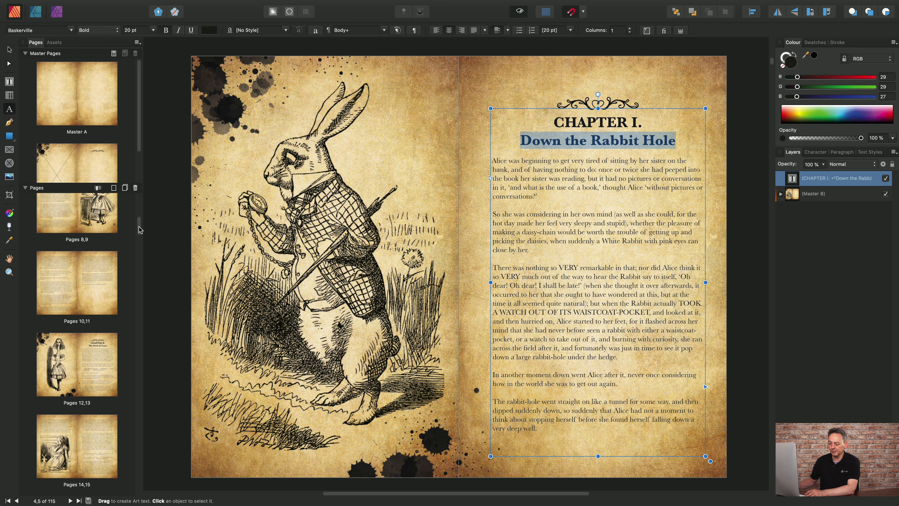
pyautogui.click(98, 346)
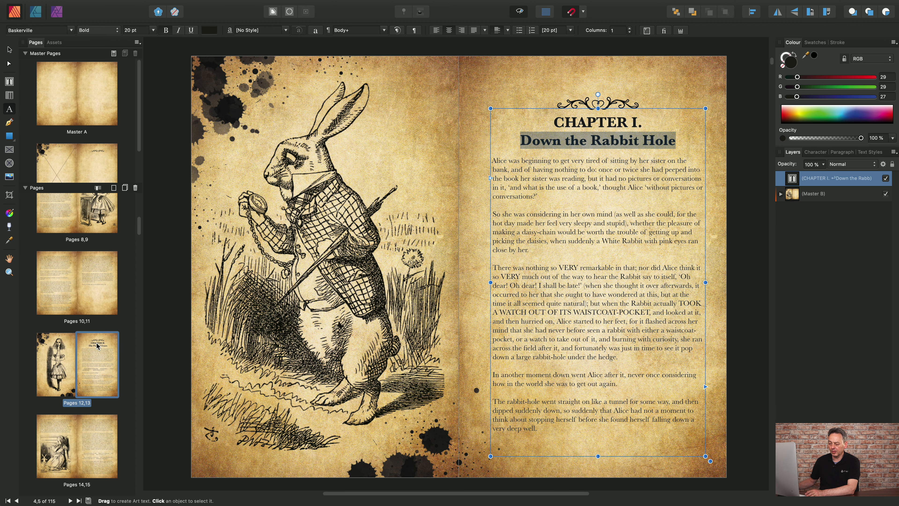
pyautogui.doubleClick(99, 347)
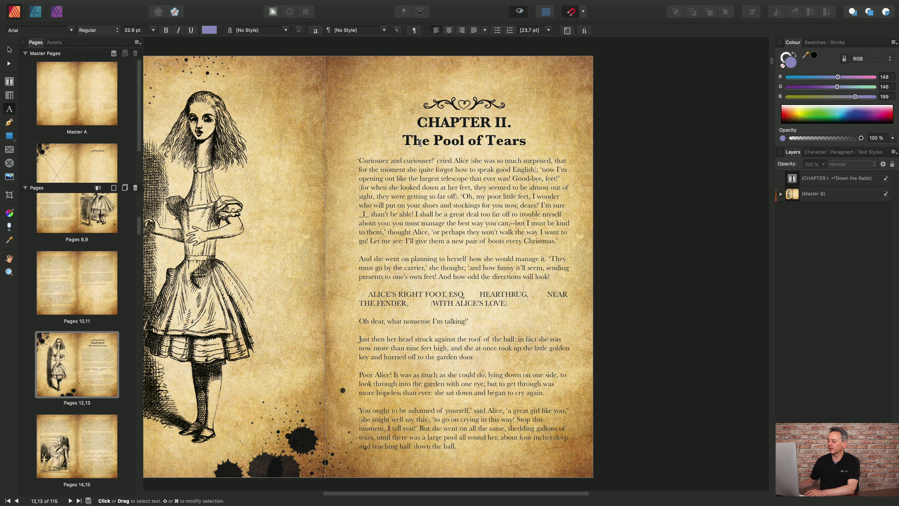
pyautogui.click(98, 349)
pyautogui.rightClick(98, 349)
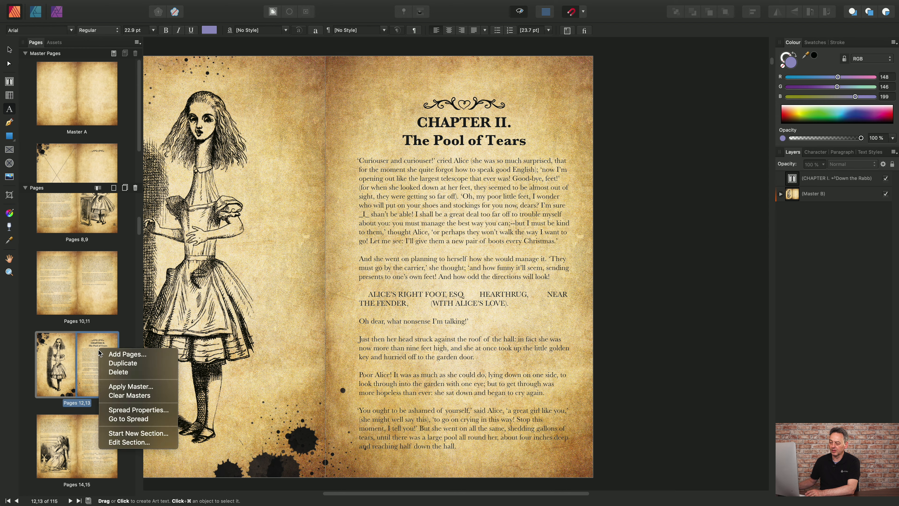
pyautogui.click(148, 434)
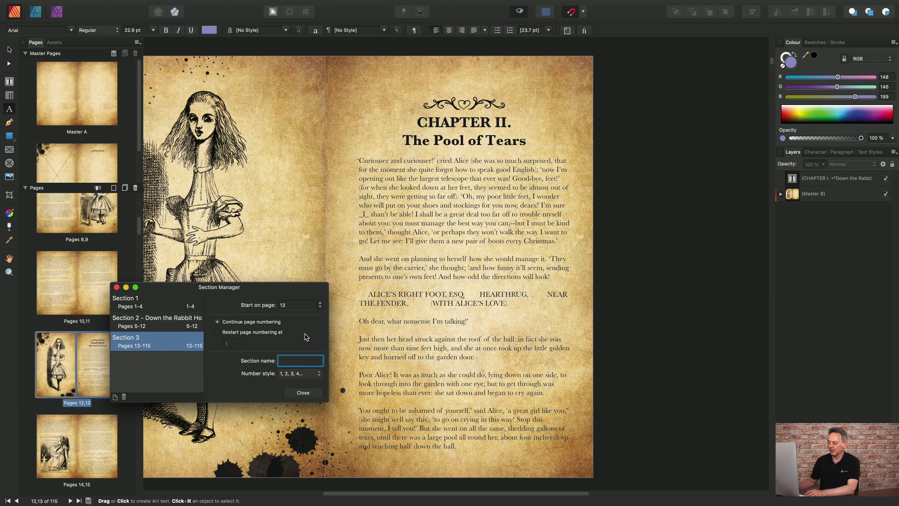
# Name the section starting on page 13 "The Pool of Tears", copying the title from the chapter heading.
pyautogui.moveTo(527, 141); pyautogui.dragTo(403, 140)
pyautogui.press('super+c')
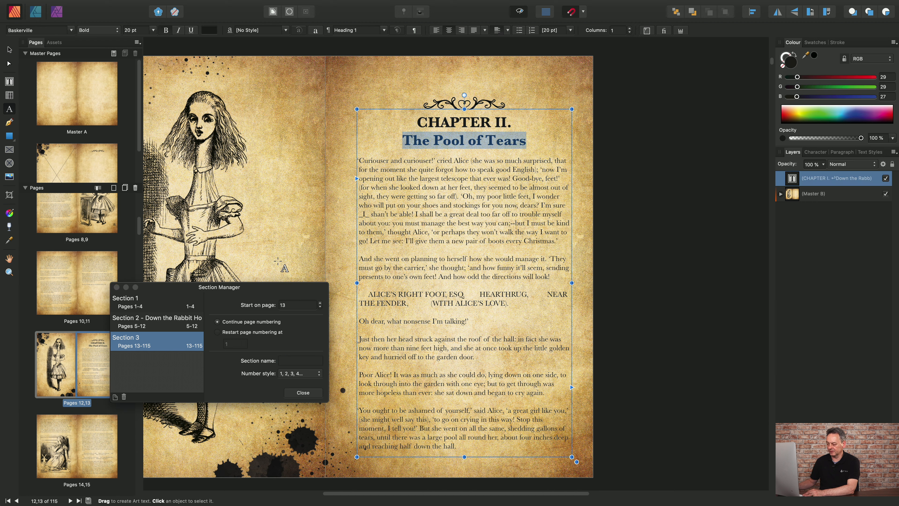
pyautogui.click(284, 361)
pyautogui.press('super+v')
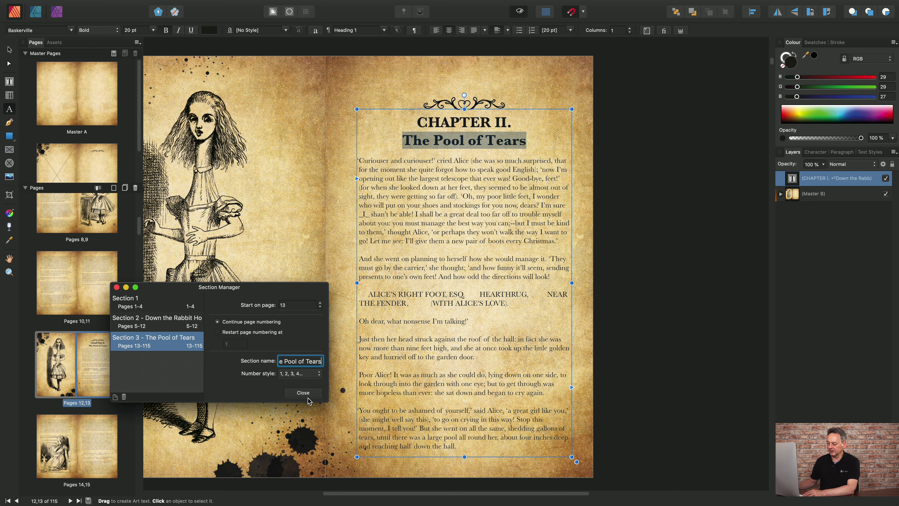
pyautogui.click(303, 393)
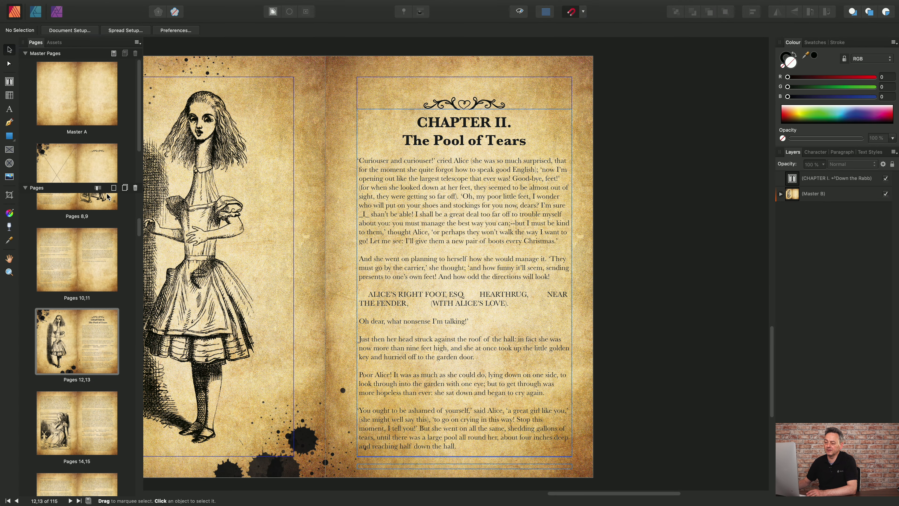
# Review the names and page ranges of all chapter sections in the Section Manager.
pyautogui.click(98, 189)
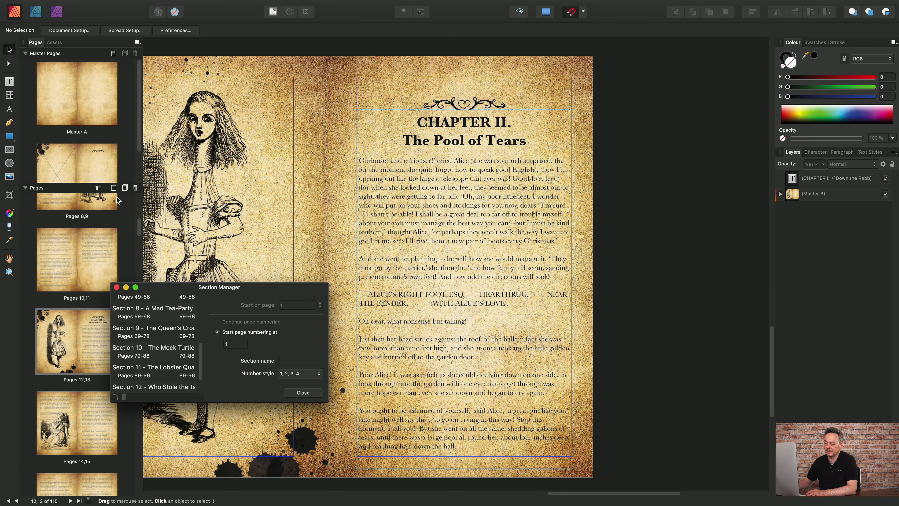
pyautogui.moveTo(202, 371); pyautogui.dragTo(205, 389)
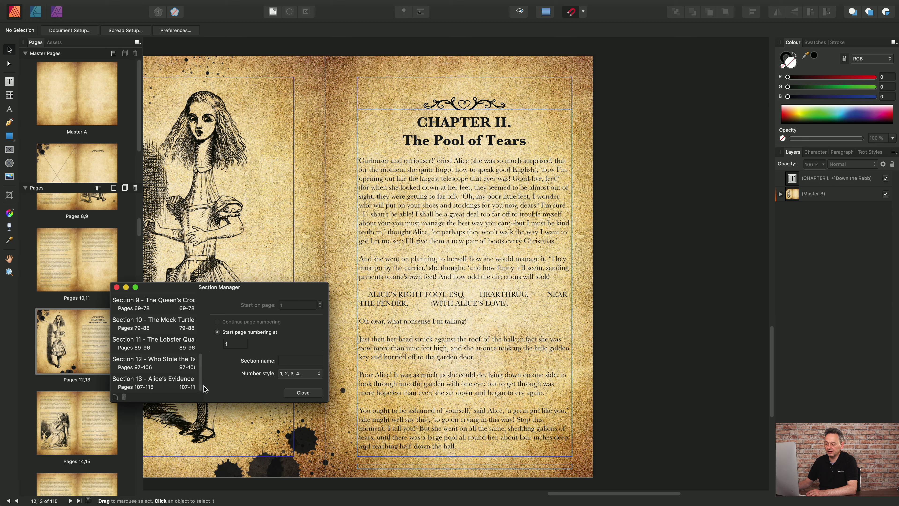
pyautogui.click(303, 393)
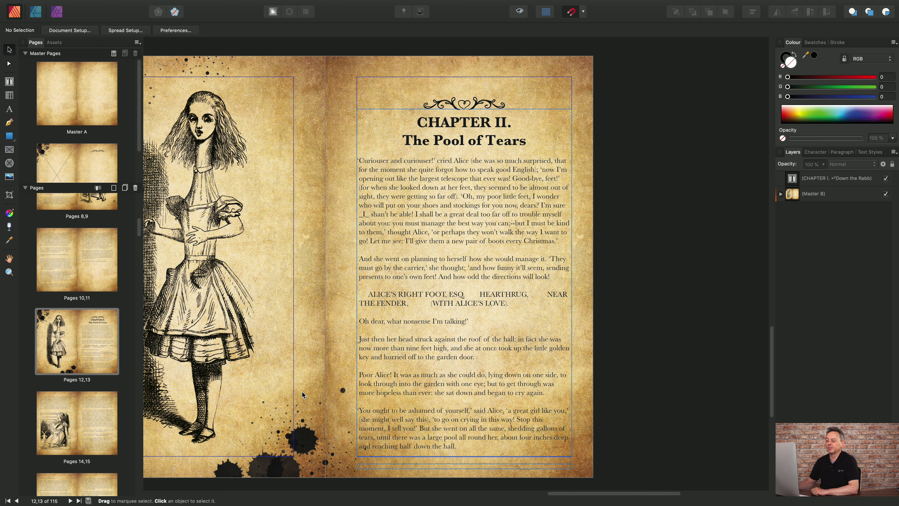
# Open Master A for editing and hide both of its Background layers.
pyautogui.doubleClick(67, 92)
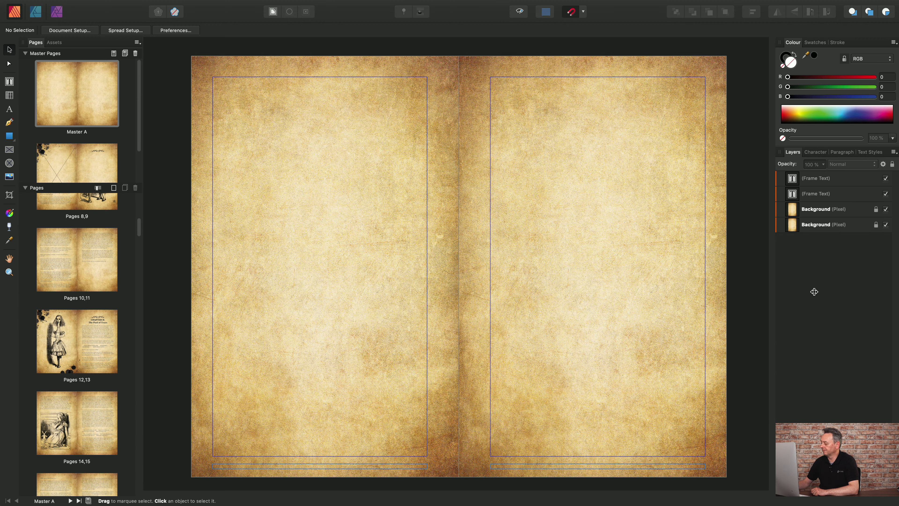
pyautogui.click(886, 224)
pyautogui.click(886, 209)
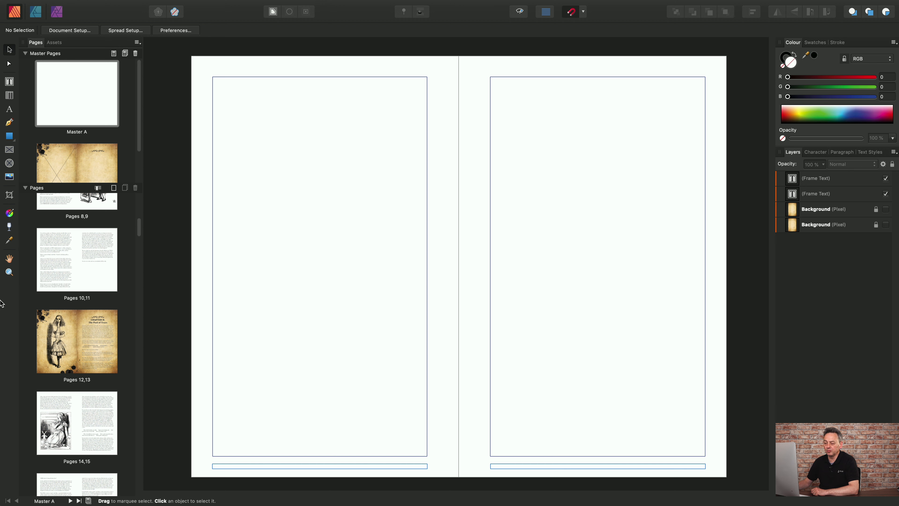
# Place the text cursor in the footer text frame on Master A's right-hand page with the Frame Text Tool.
pyautogui.click(9, 272)
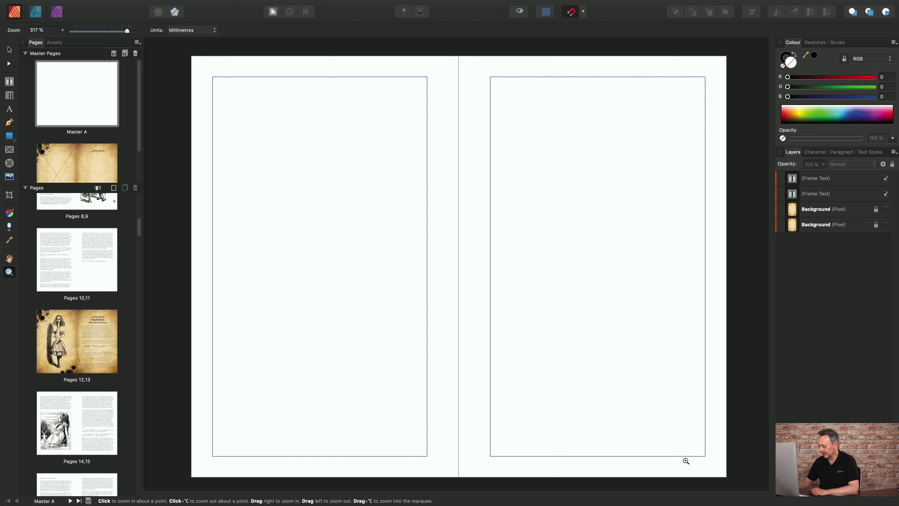
pyautogui.moveTo(686, 461); pyautogui.dragTo(708, 463)
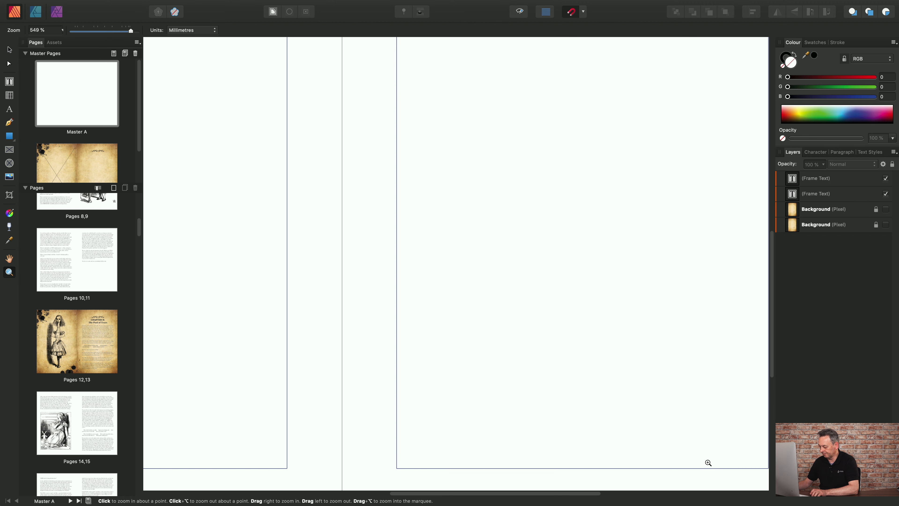
pyautogui.hscroll(5, 709, 462)
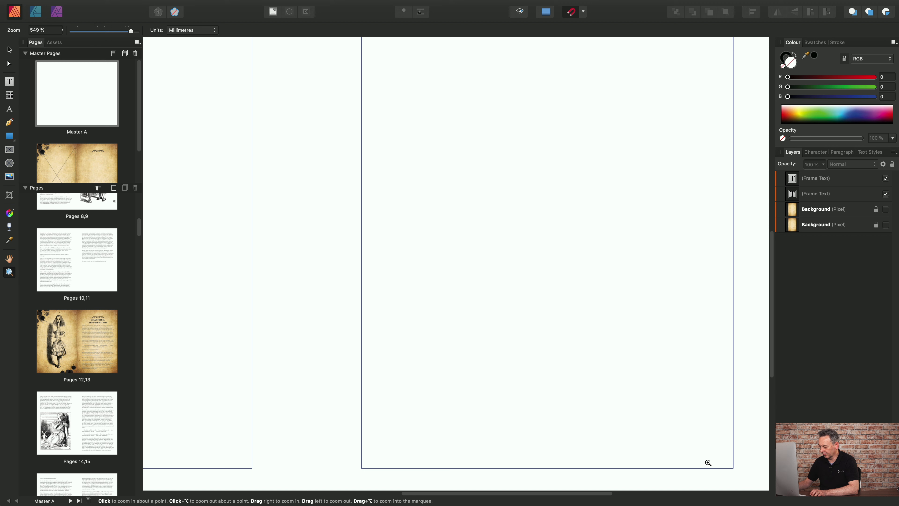
pyautogui.moveTo(667, 455); pyautogui.dragTo(708, 454)
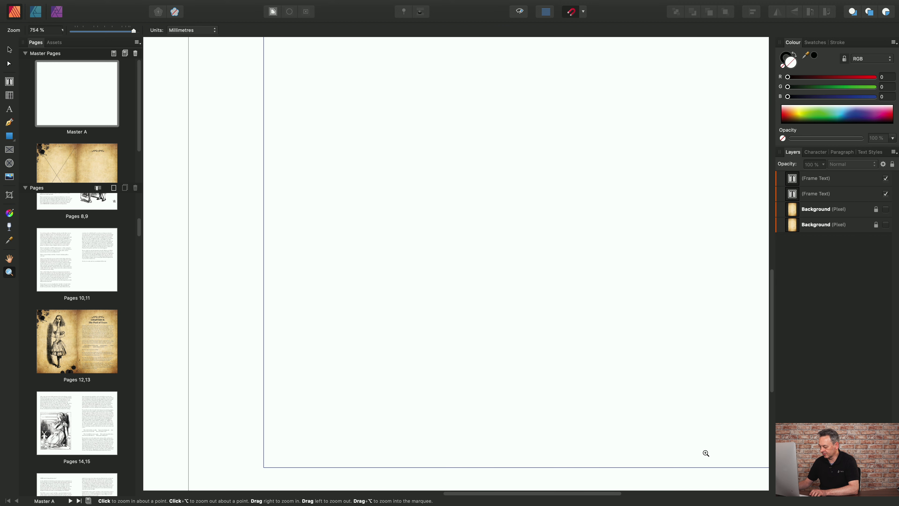
pyautogui.scroll(-5, 706, 453)
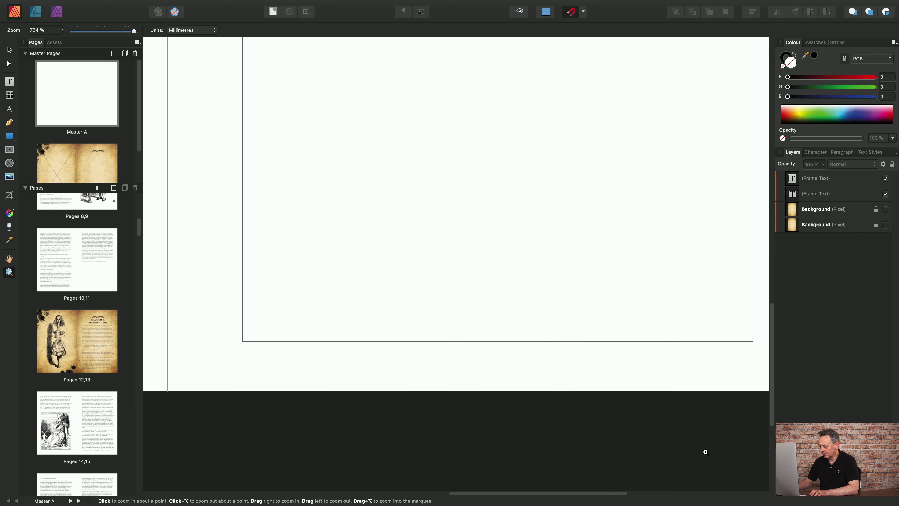
pyautogui.click(10, 82)
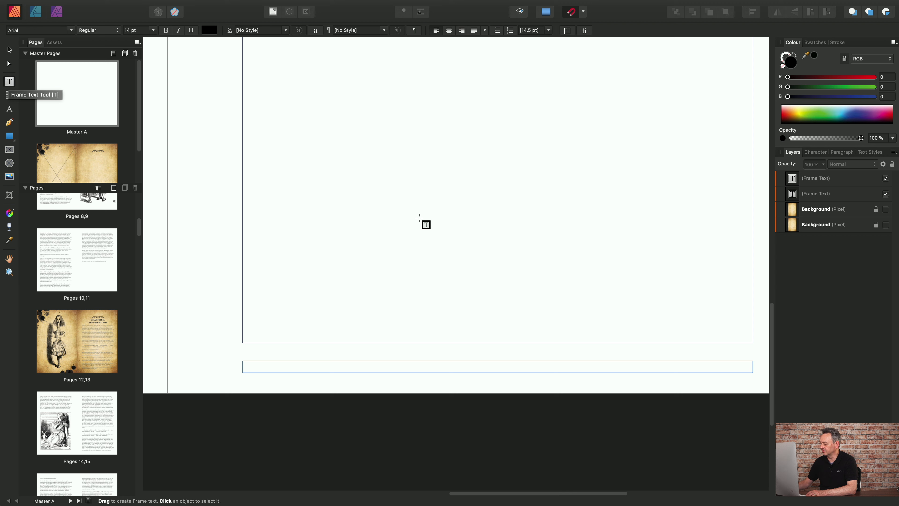
pyautogui.click(738, 367)
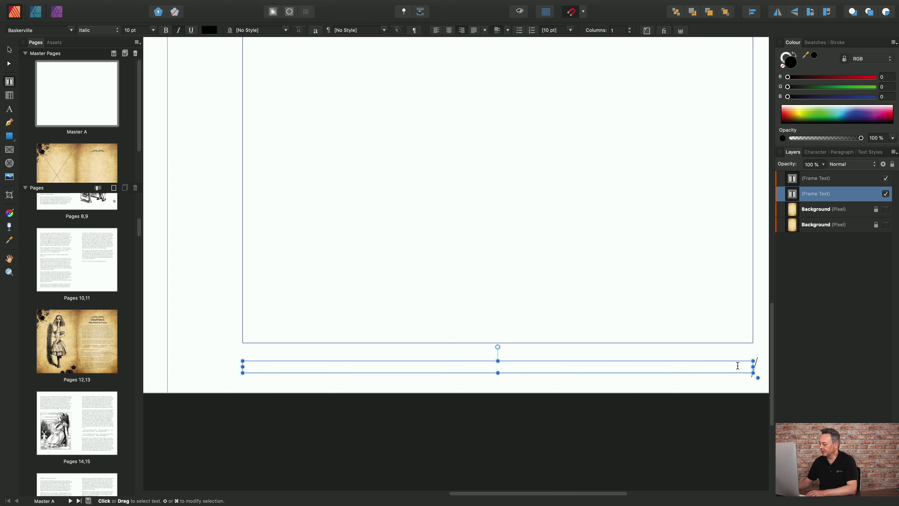